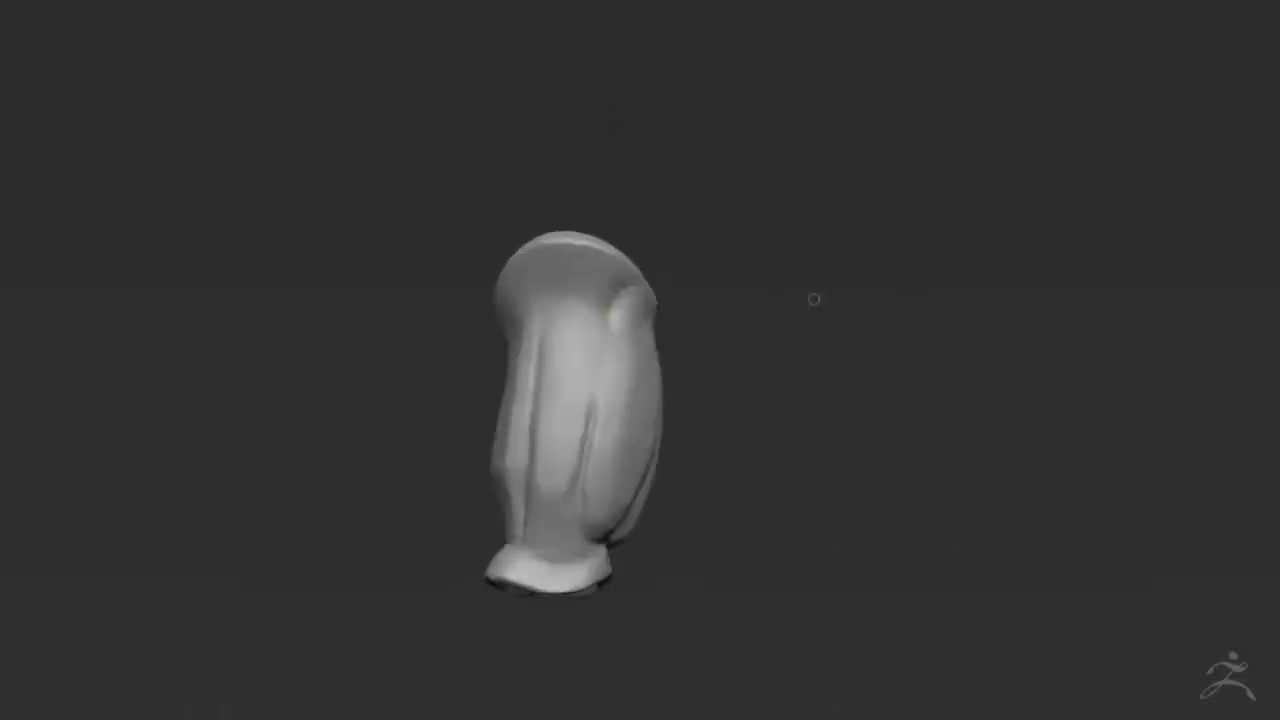
- Orbit the view to inspect the draped folds and flared base of the sculpted form
drag(693, 289, 662, 394)
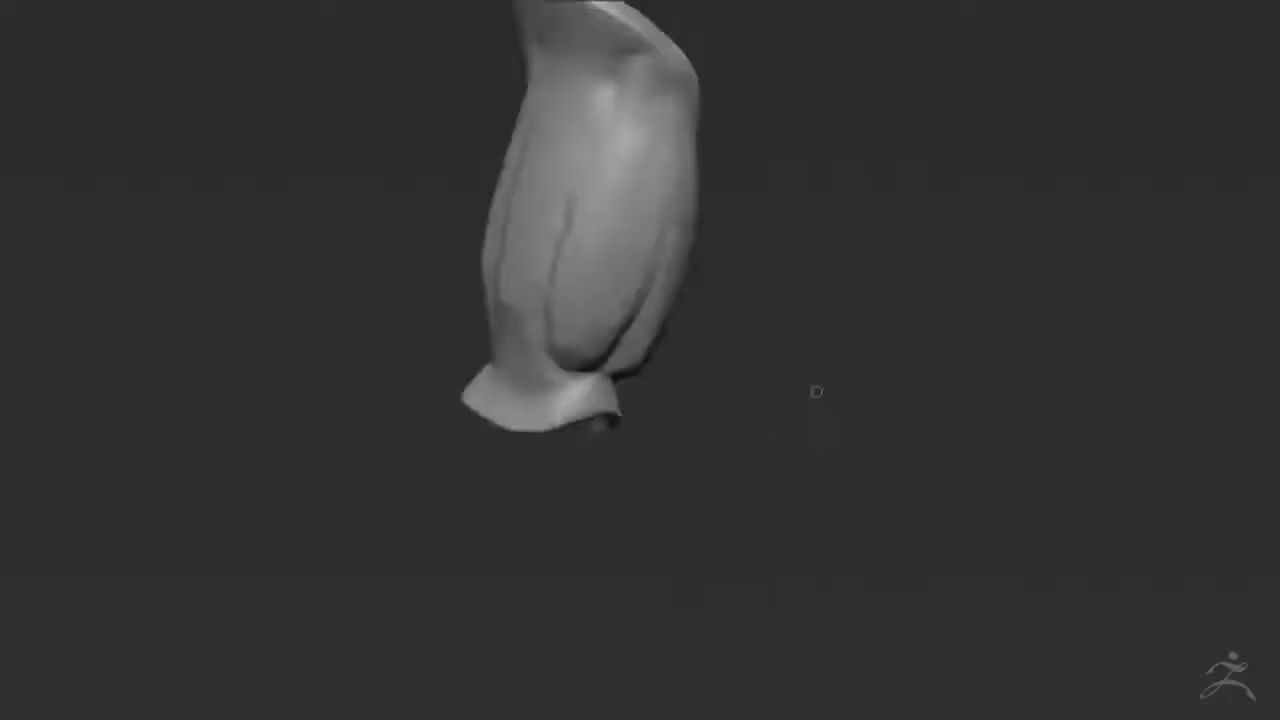